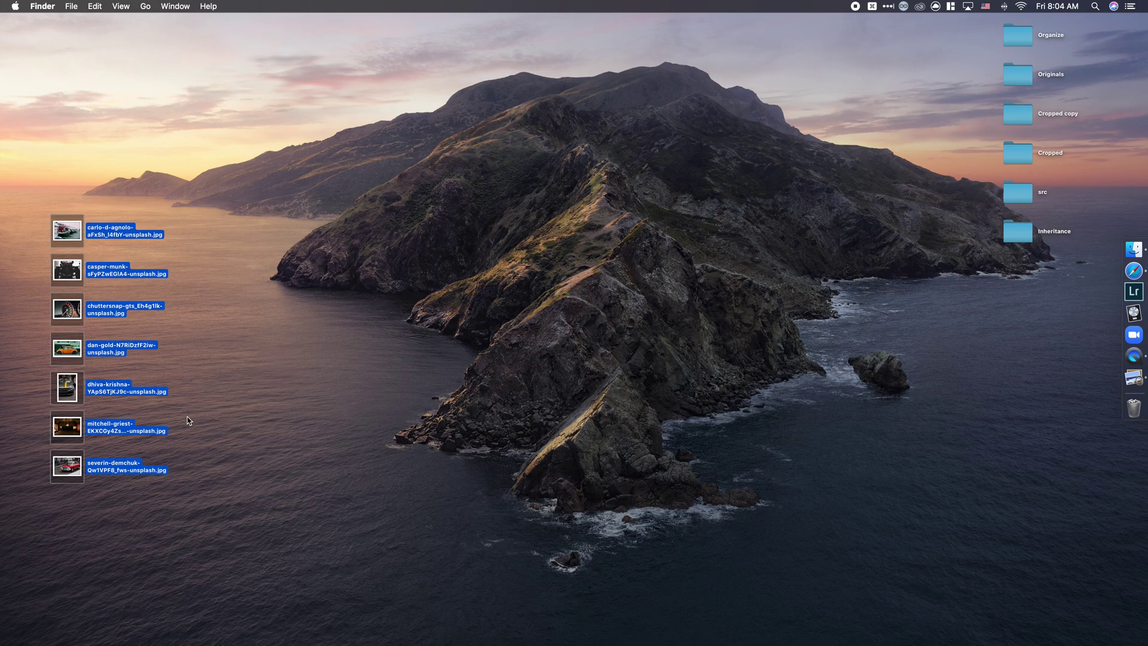
Step: Open the seven selected car photos together in Preview via Open With
right_click(116, 434)
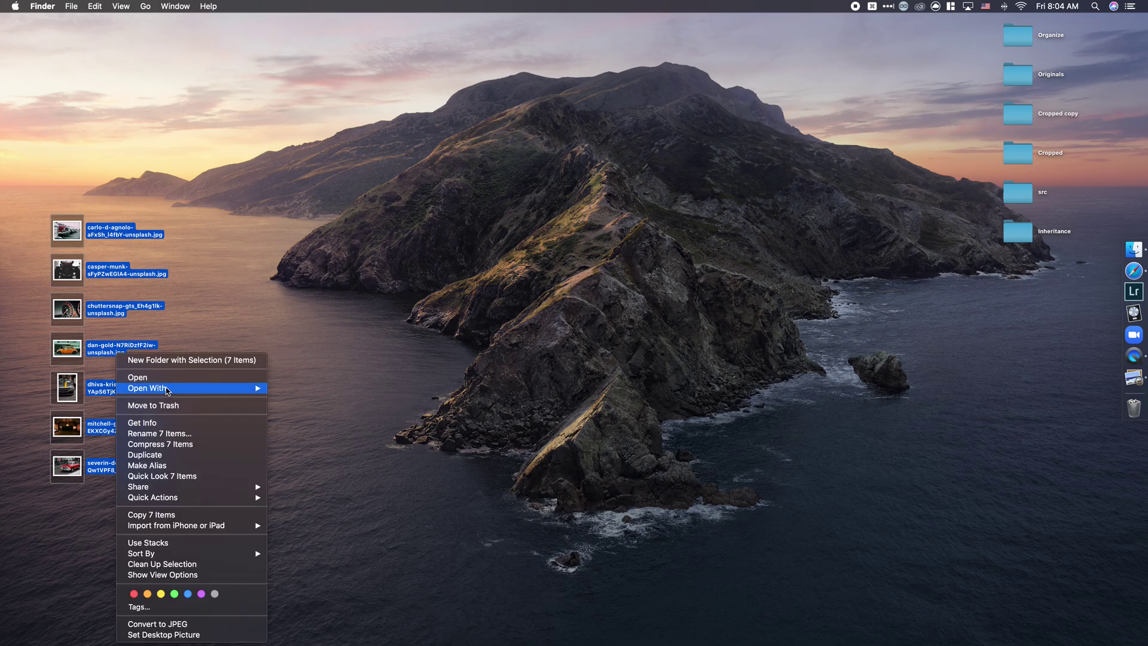
mouse_move(148, 388)
click(363, 394)
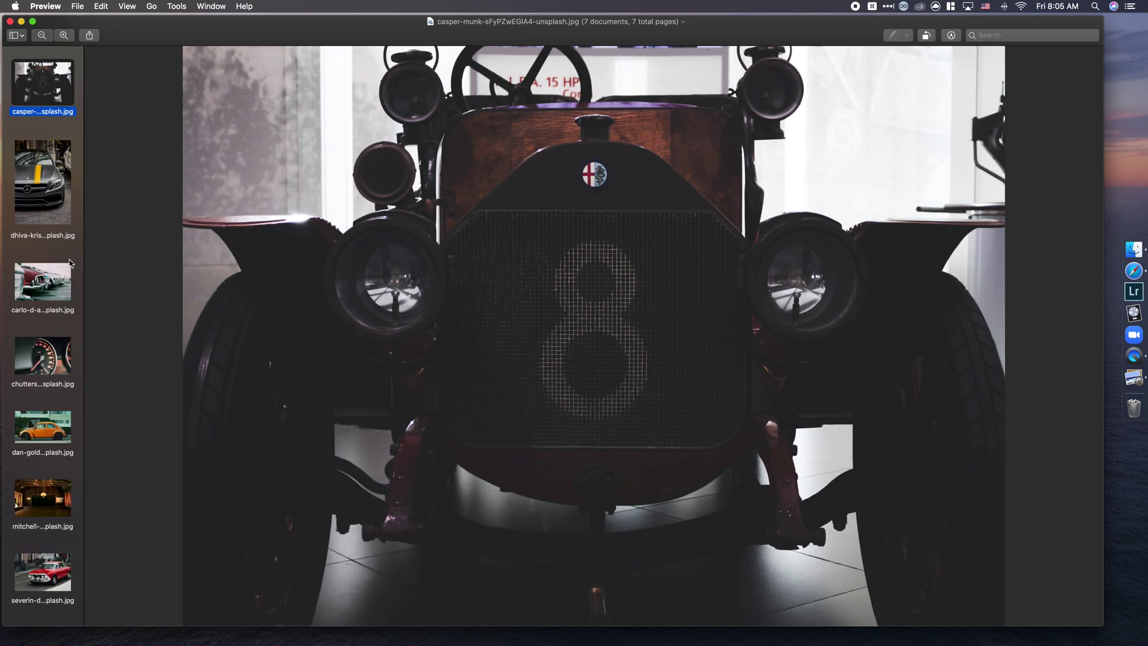
click(212, 6)
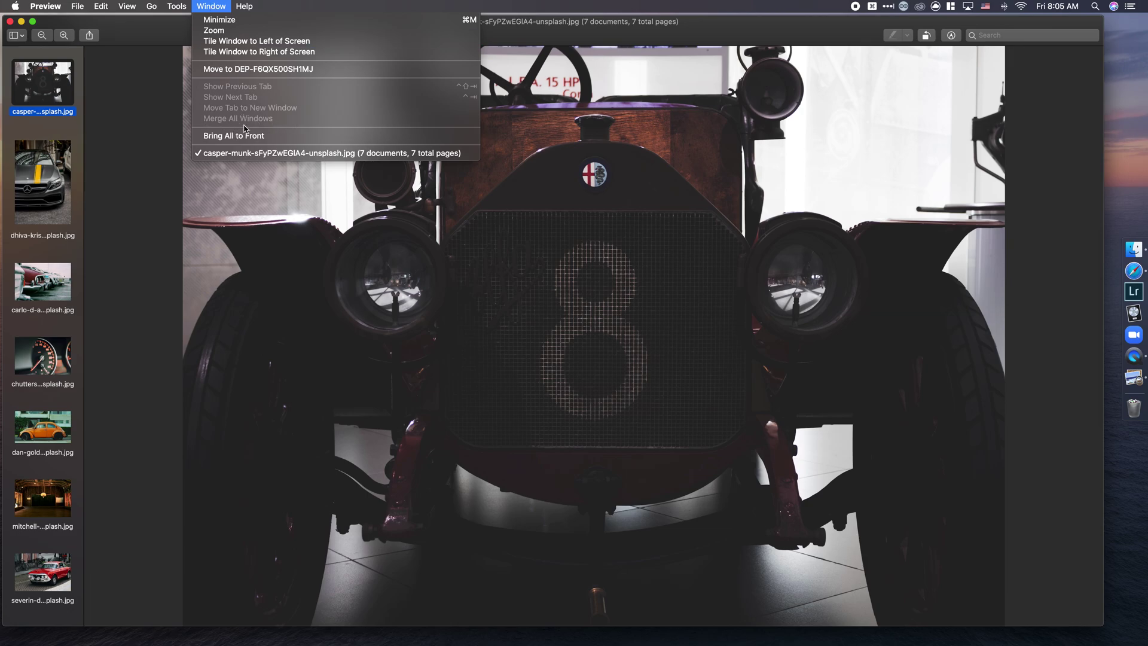
click(139, 139)
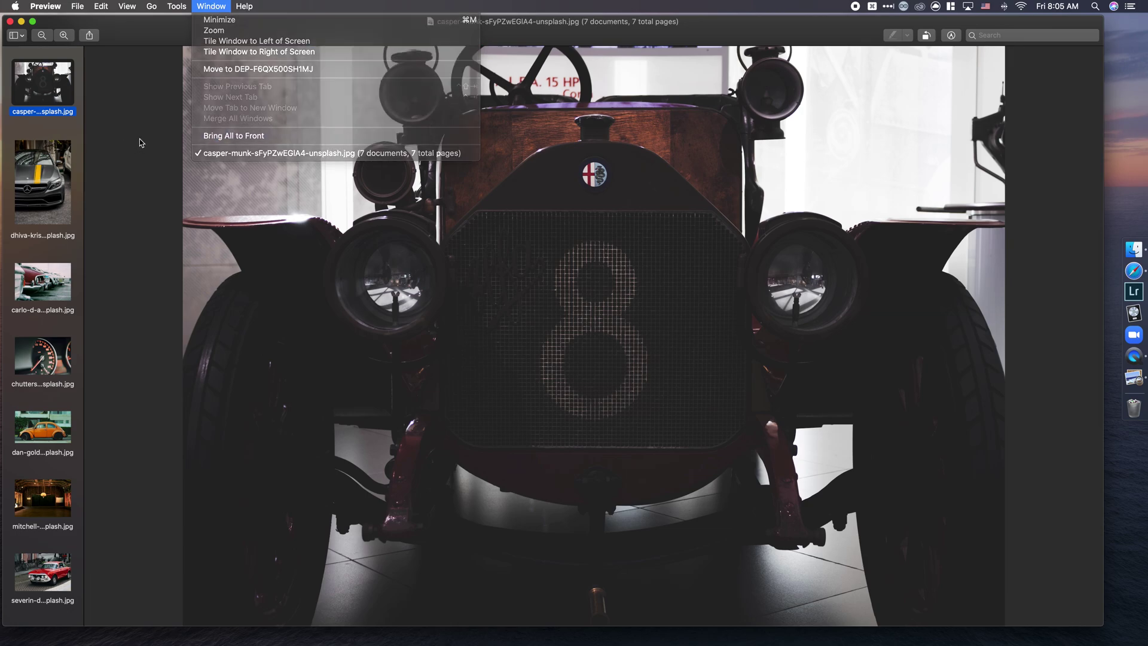
click(78, 6)
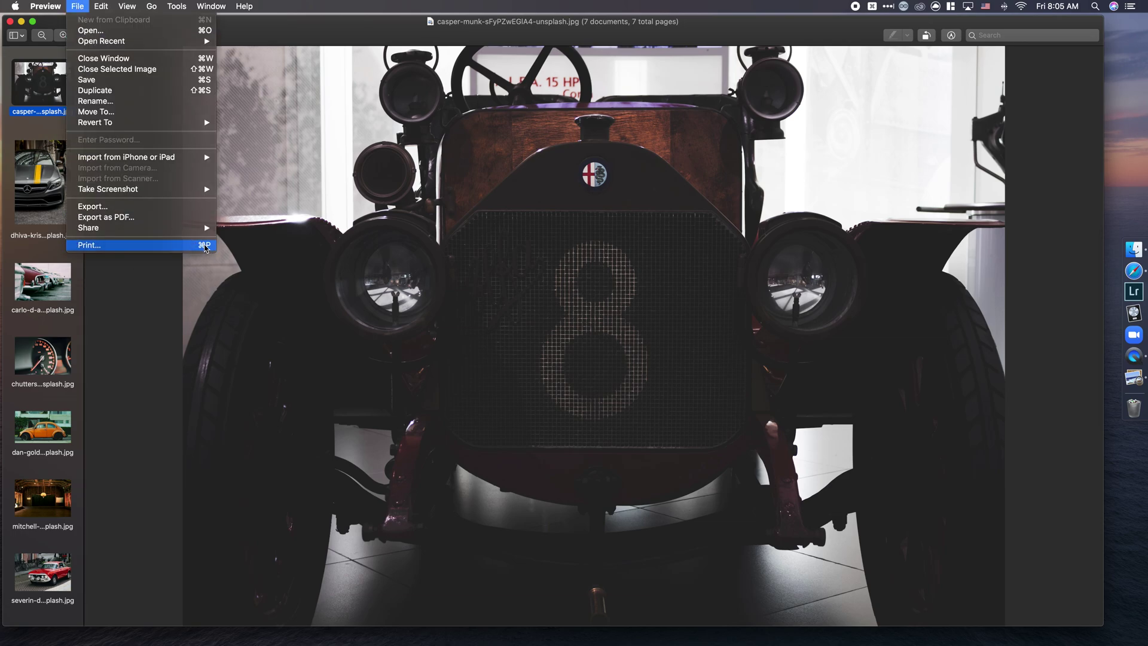
Step: Print the seven photos to a PDF named My Notes on the Desktop
click(204, 245)
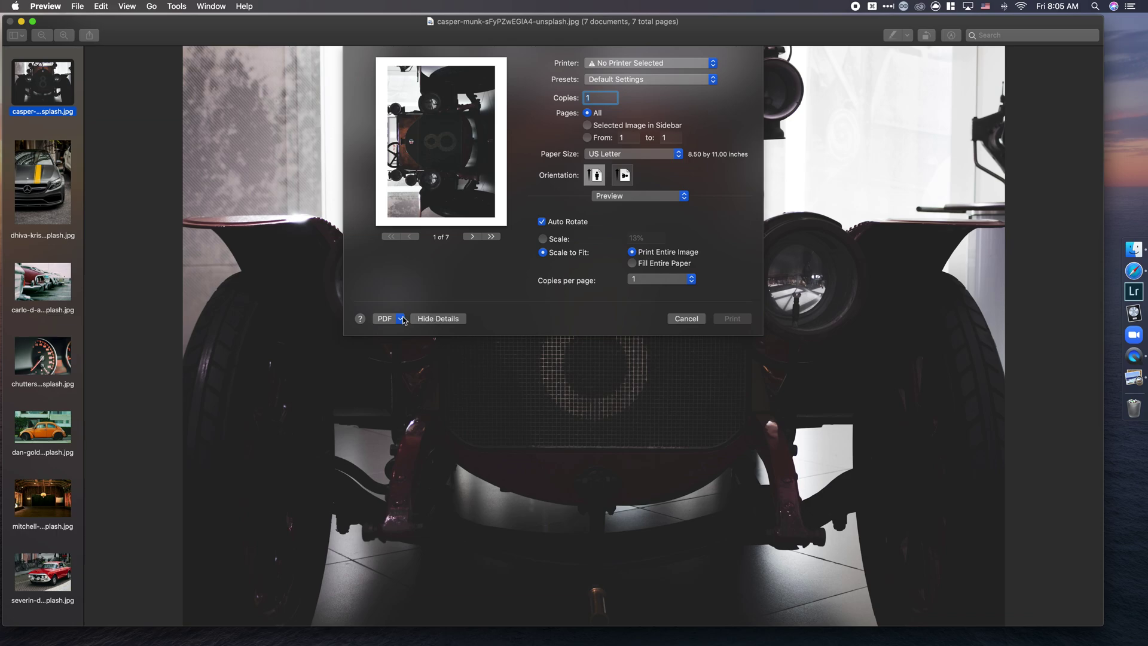
click(403, 320)
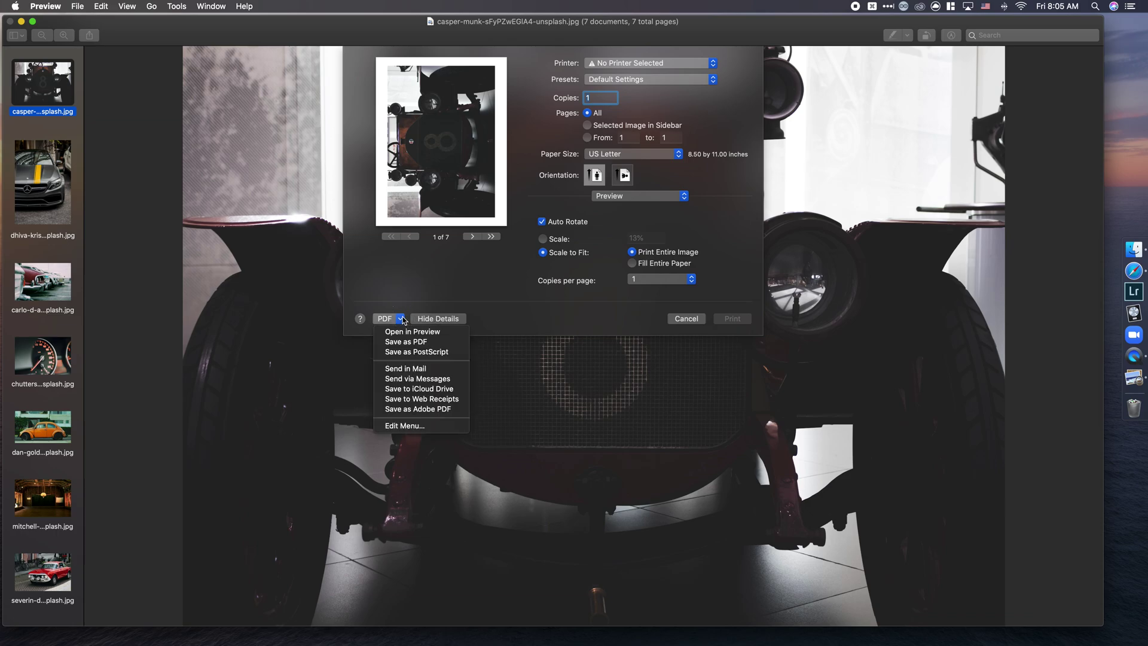
click(419, 346)
text(My Notes)
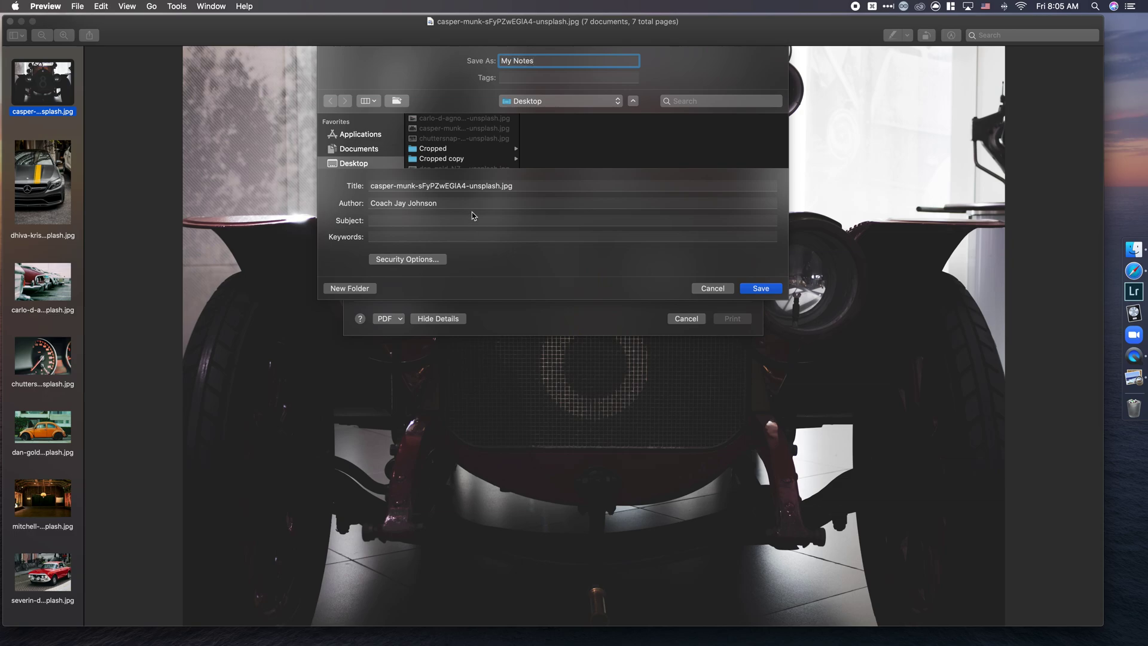
click(770, 288)
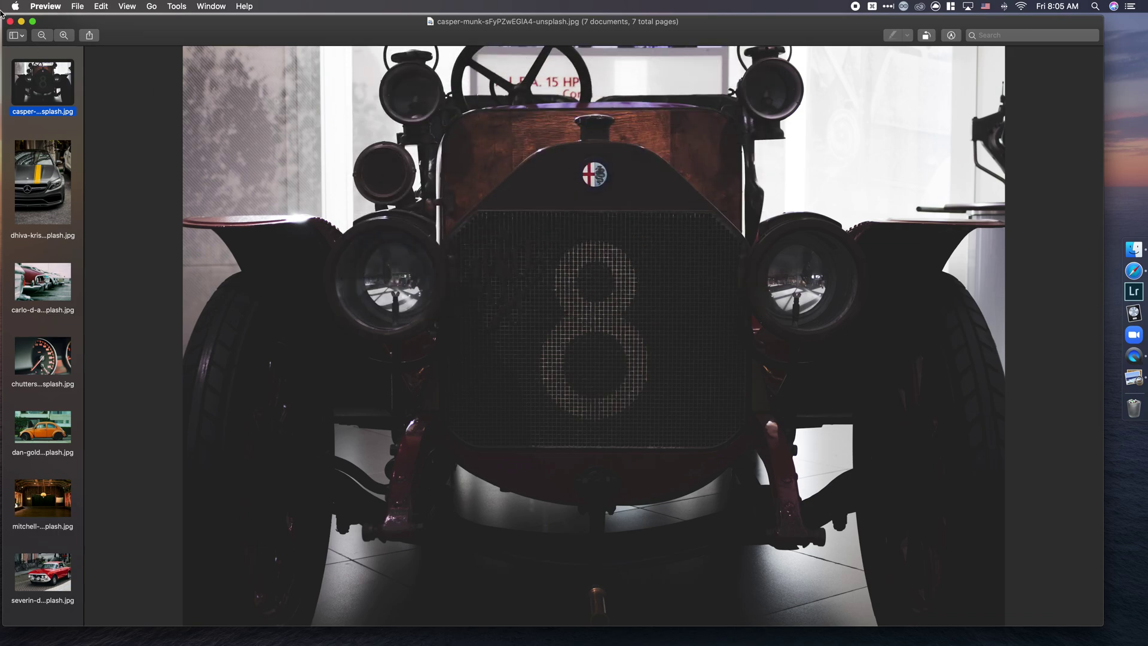
Step: Close the photo window, move My Notes to the desktop's top left, and open it
click(10, 21)
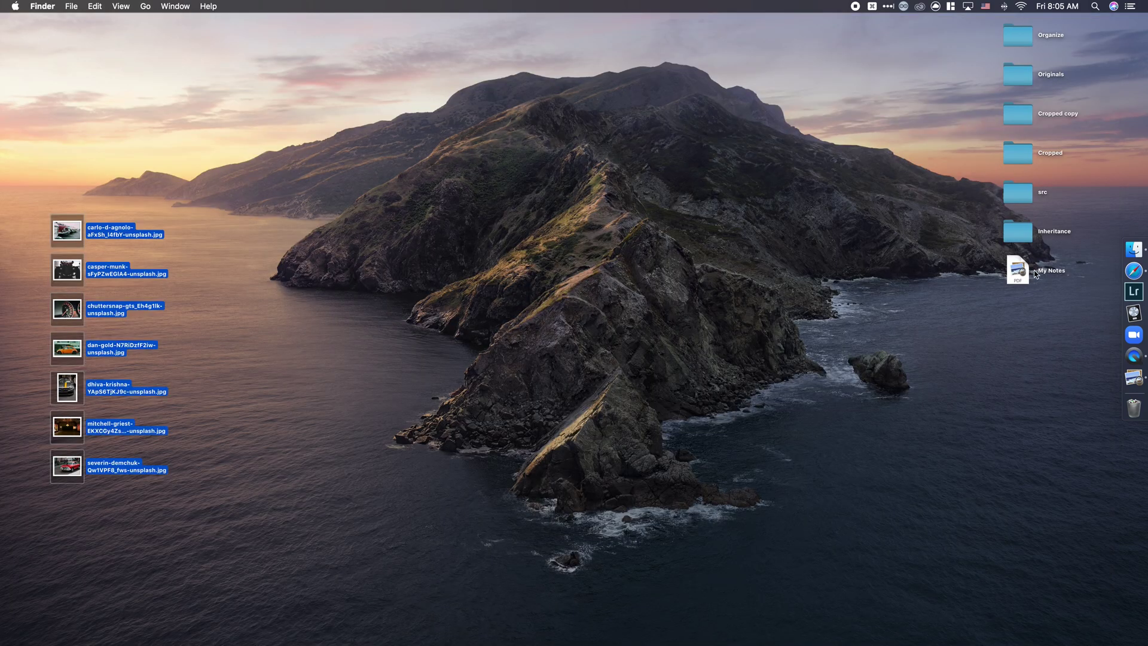
drag(1036, 274, 186, 114)
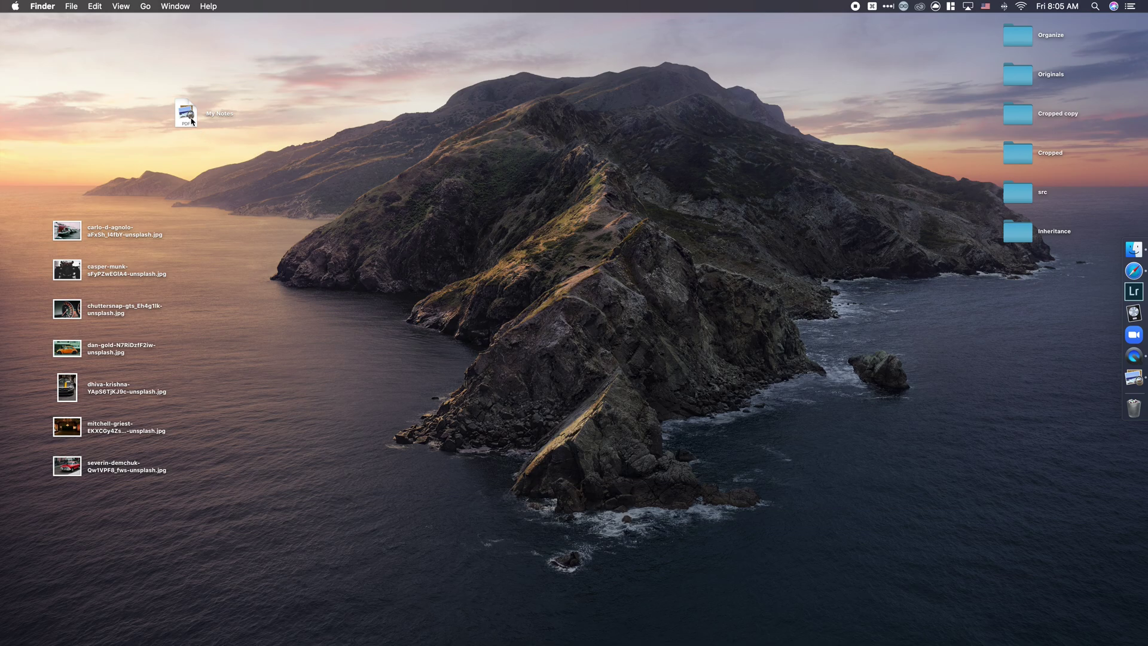
double_click(188, 116)
scroll(240, 149, down, 1)
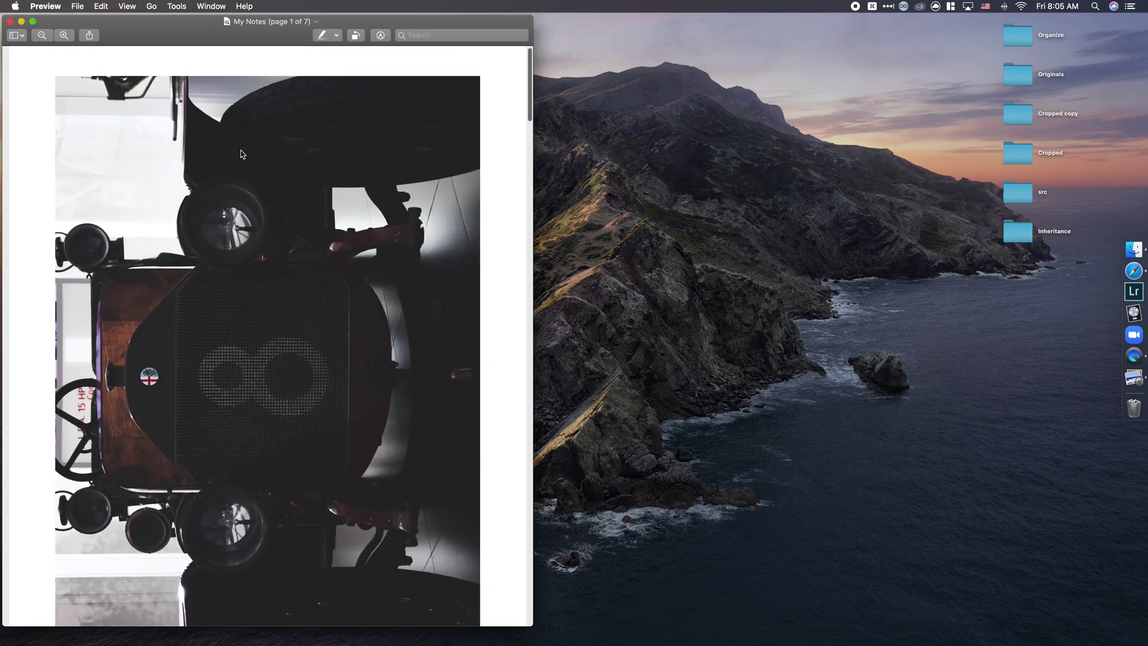
scroll(240, 155, down, 10)
scroll(241, 154, down, 5)
scroll(241, 155, down, 5)
scroll(241, 155, down, 5)
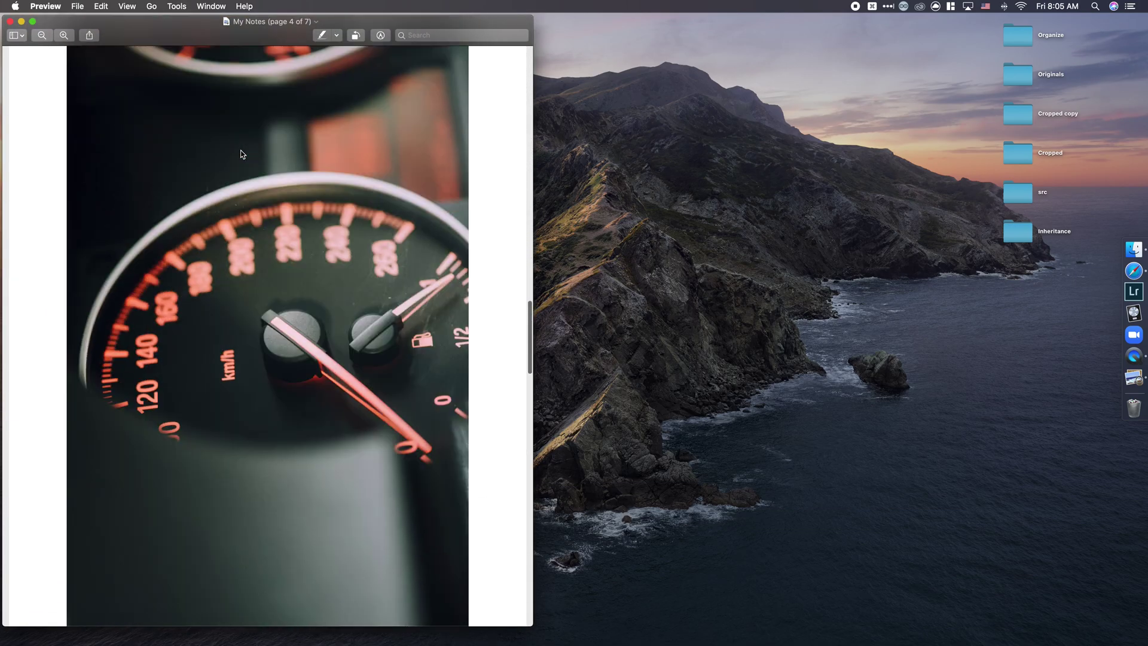
scroll(241, 154, down, 5)
scroll(241, 155, down, 5)
scroll(241, 154, down, 5)
scroll(241, 154, down, 5)
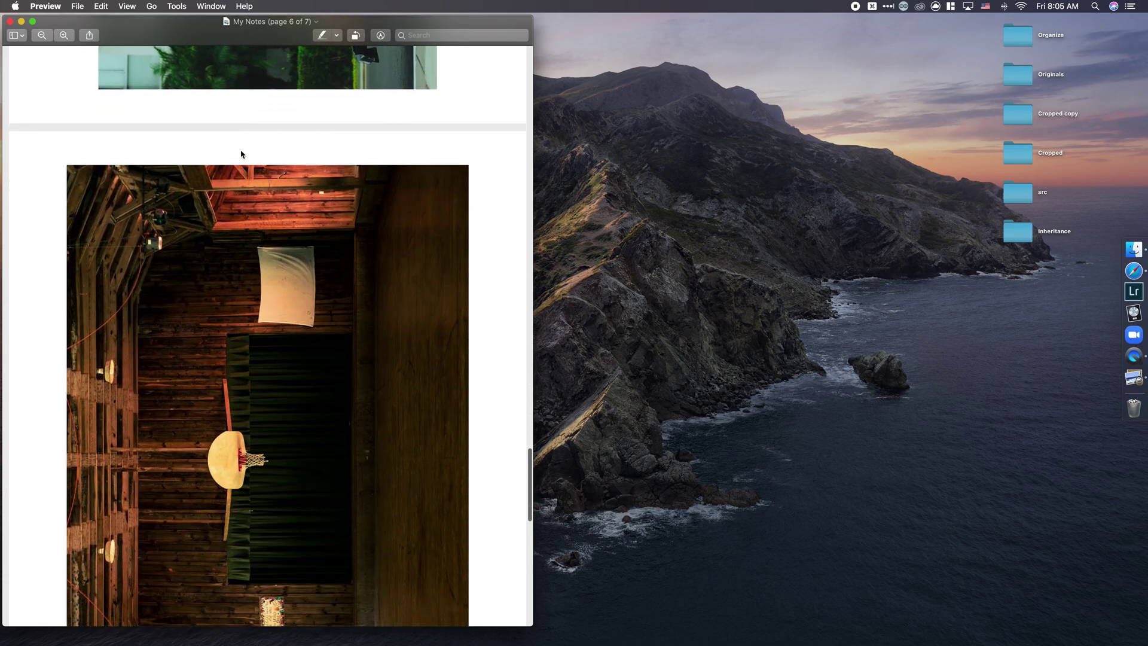
scroll(240, 154, down, 5)
scroll(241, 155, up, 10)
scroll(240, 154, up, 10)
scroll(240, 155, up, 10)
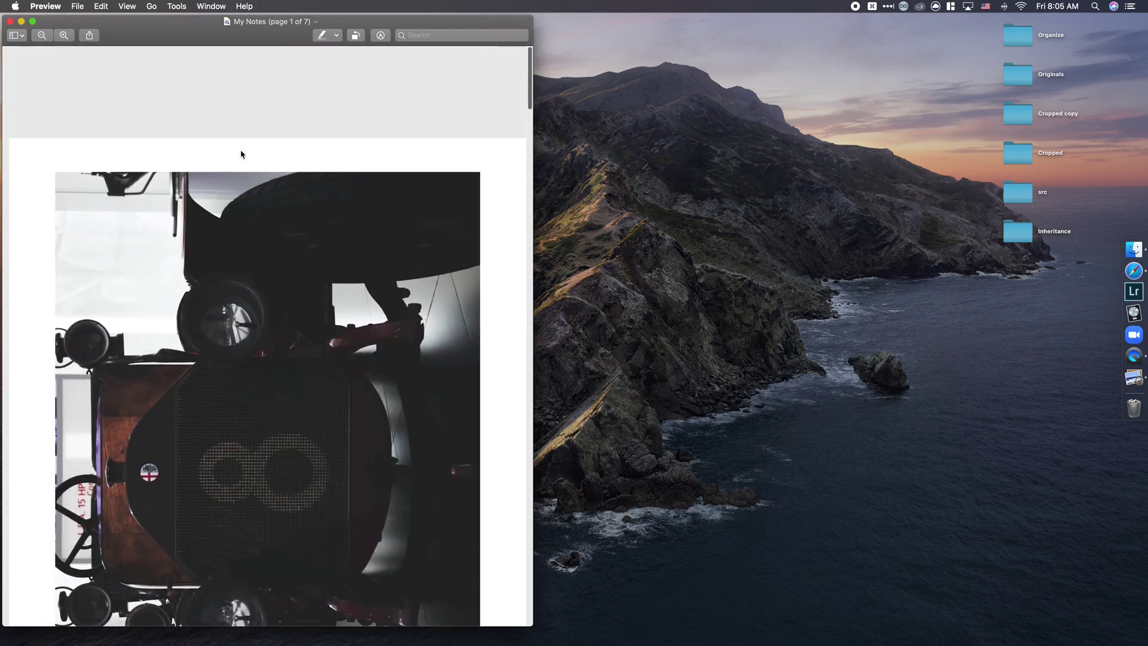
drag(222, 38, 499, 37)
Step: Show page thumbnails, then move the Mercedes page second and the speedometer page first
click(297, 34)
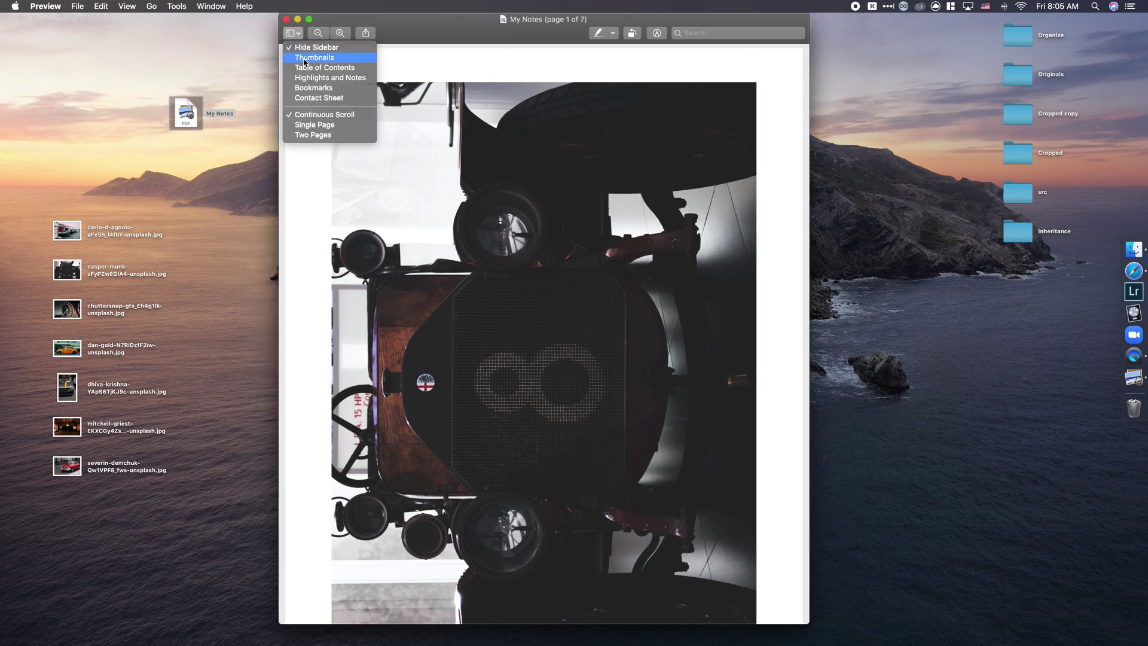
click(305, 58)
click(323, 354)
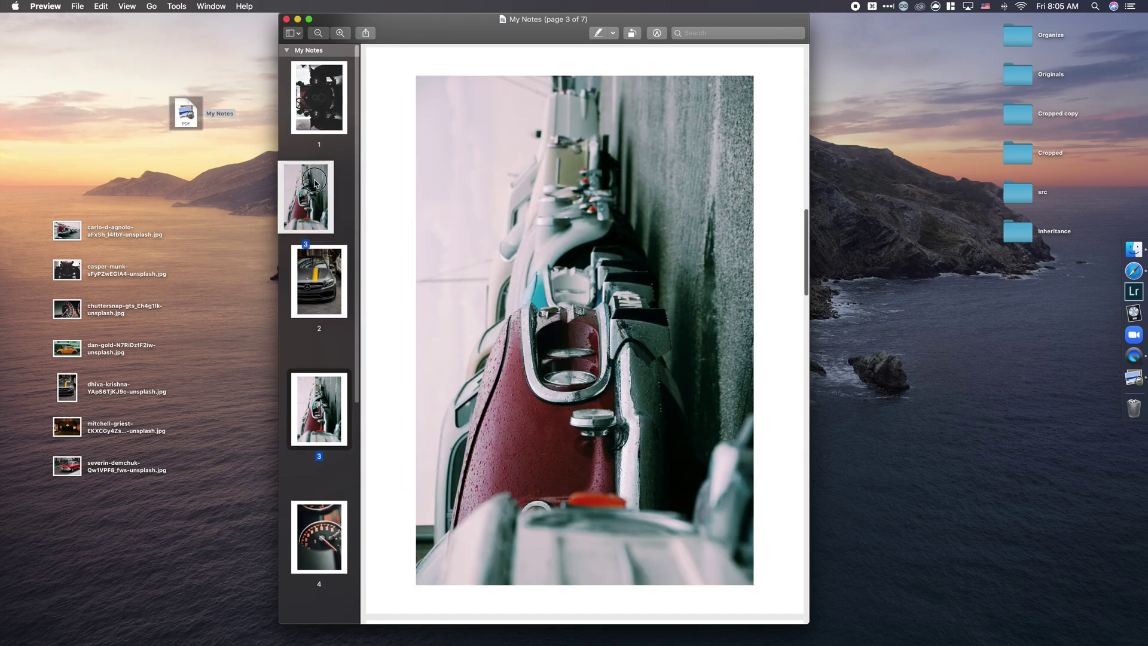
drag(318, 224, 331, 164)
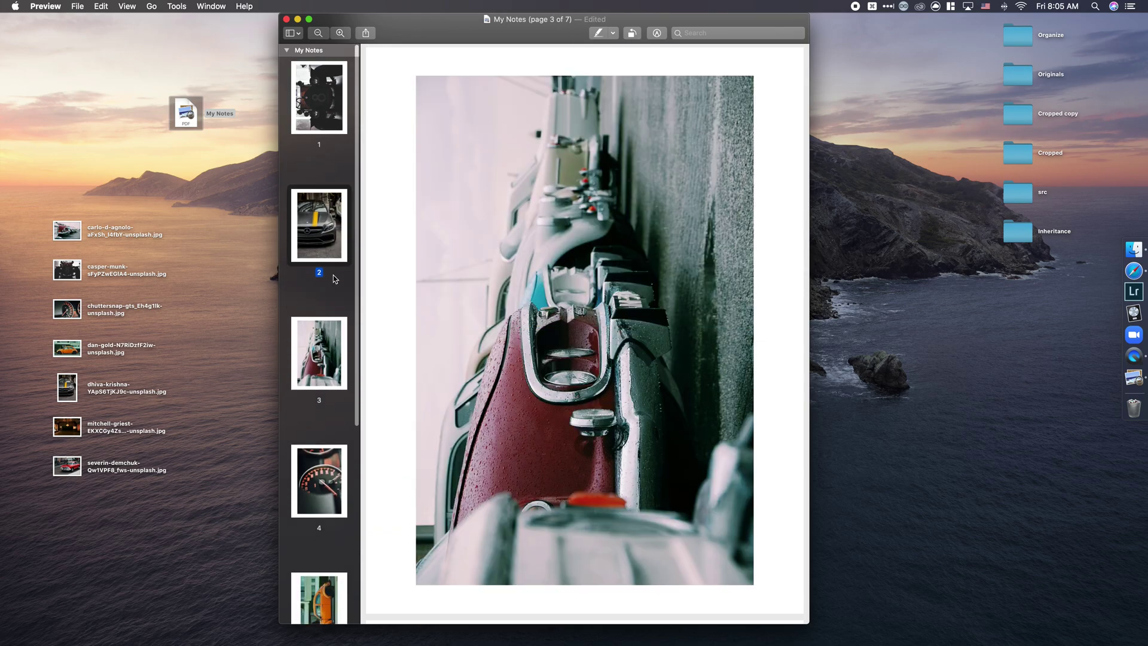
drag(320, 486, 327, 76)
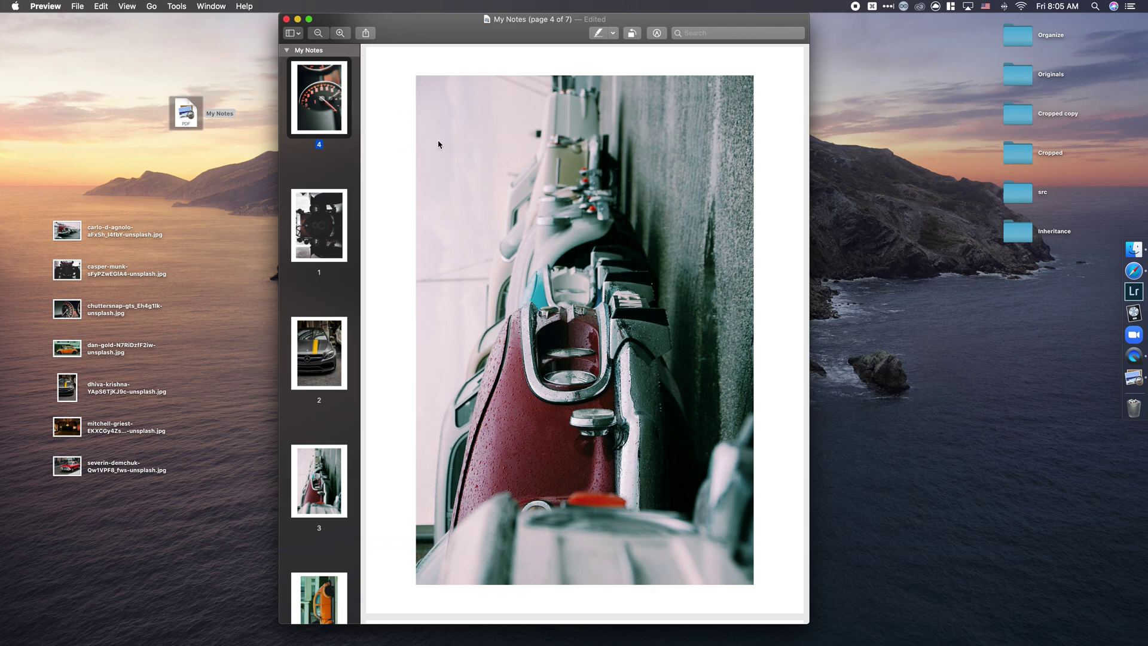
Step: Rotate the speedometer and vintage car pages upright
click(328, 206)
key(Up)
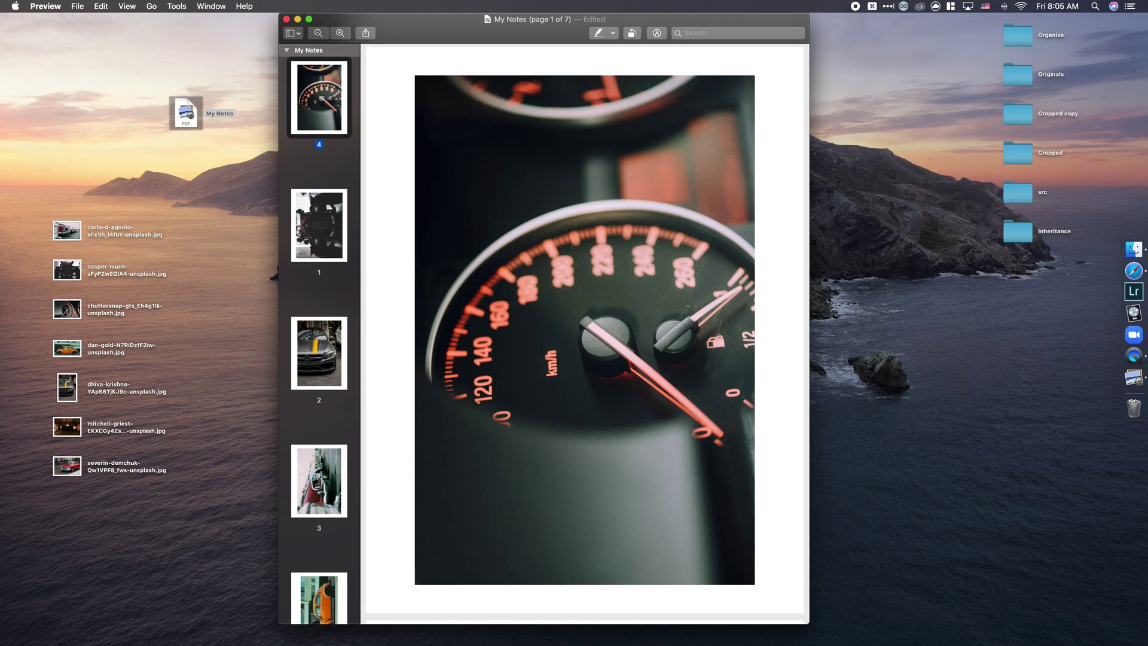
key(super+r)
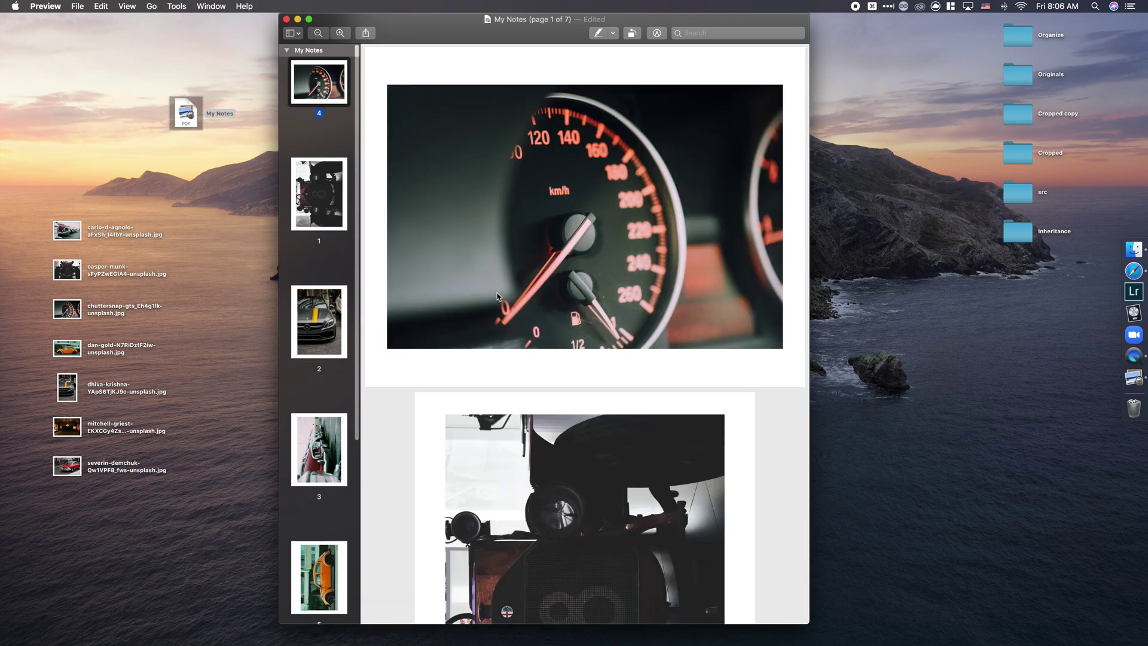
scroll(497, 307, down, 2)
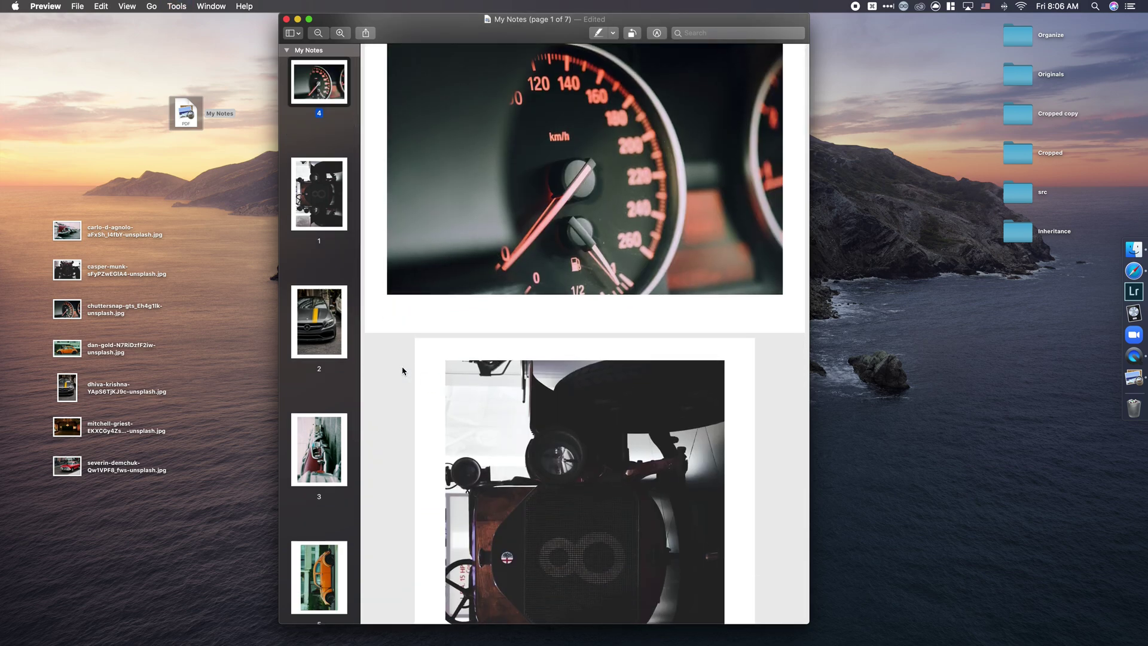
click(305, 189)
key(super+r)
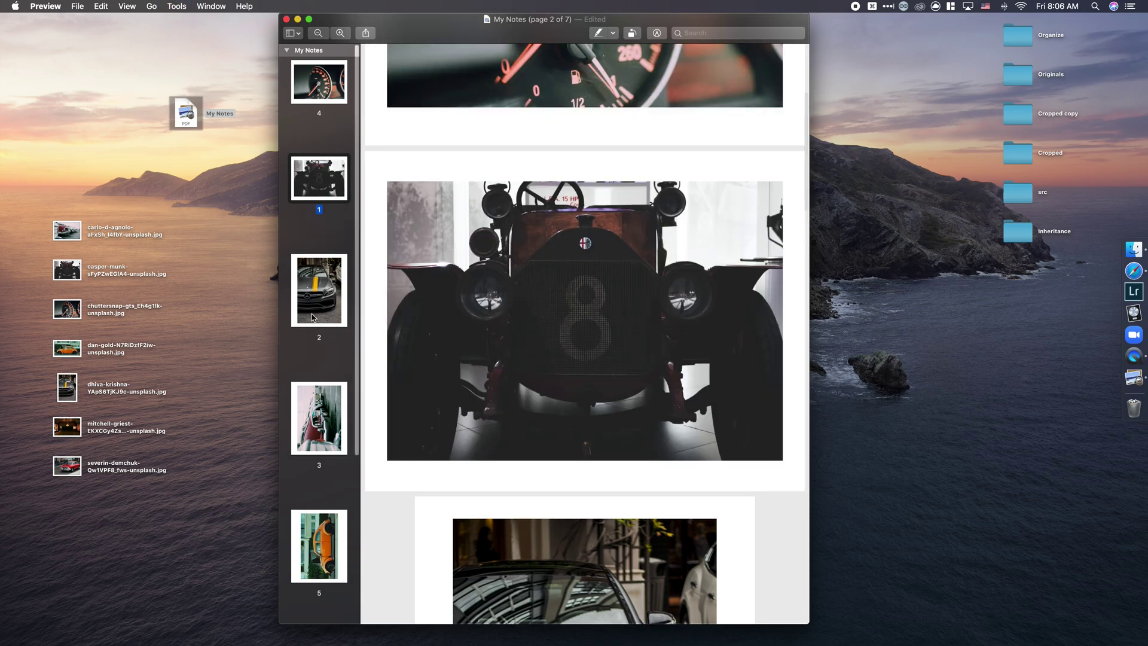
Step: Rotate the classic cars, orange car, gymnasium and red car pages upright, then save and close
click(311, 313)
click(318, 403)
key(super+r)
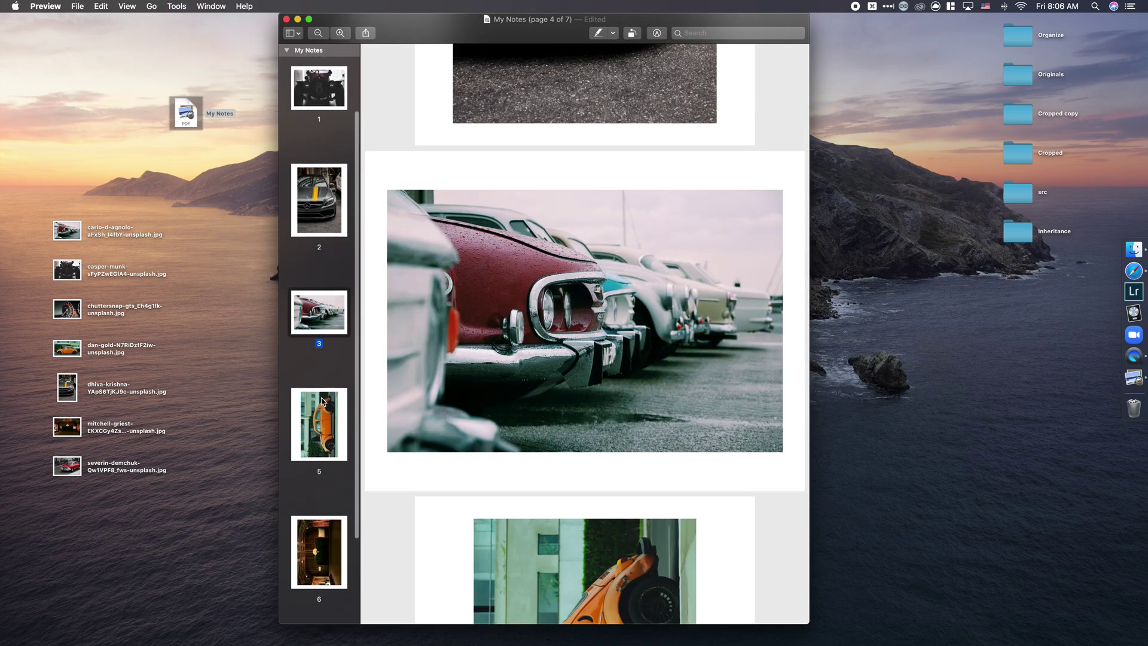
click(327, 406)
key(super+r)
click(323, 439)
key(super+r)
click(321, 558)
key(super+r)
key(super+s)
click(287, 19)
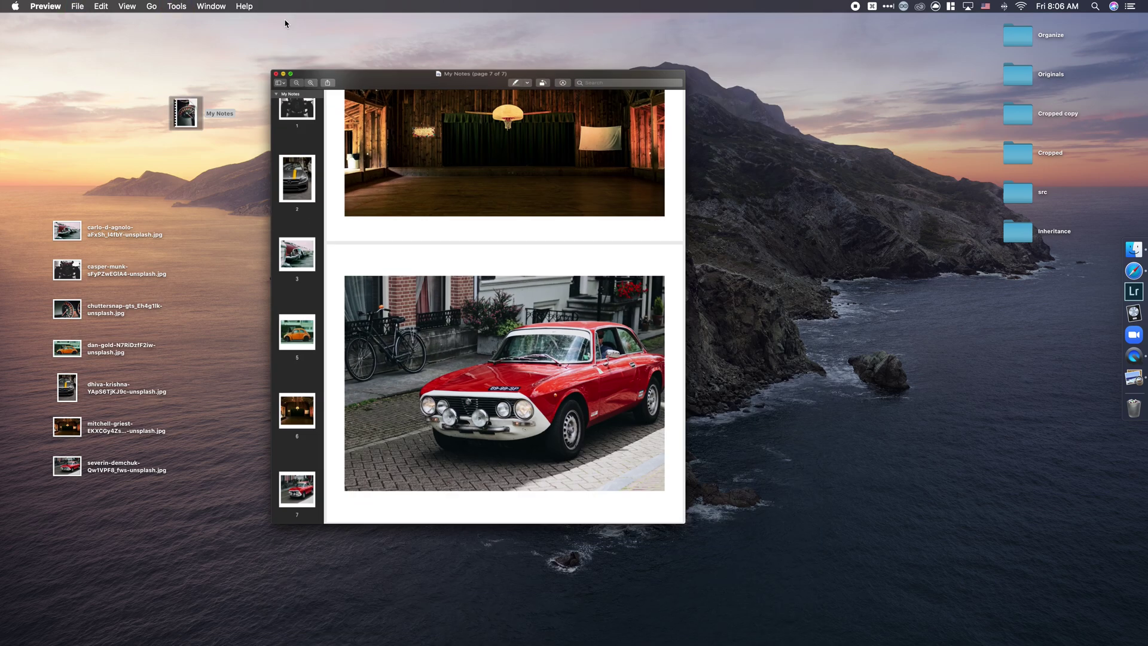